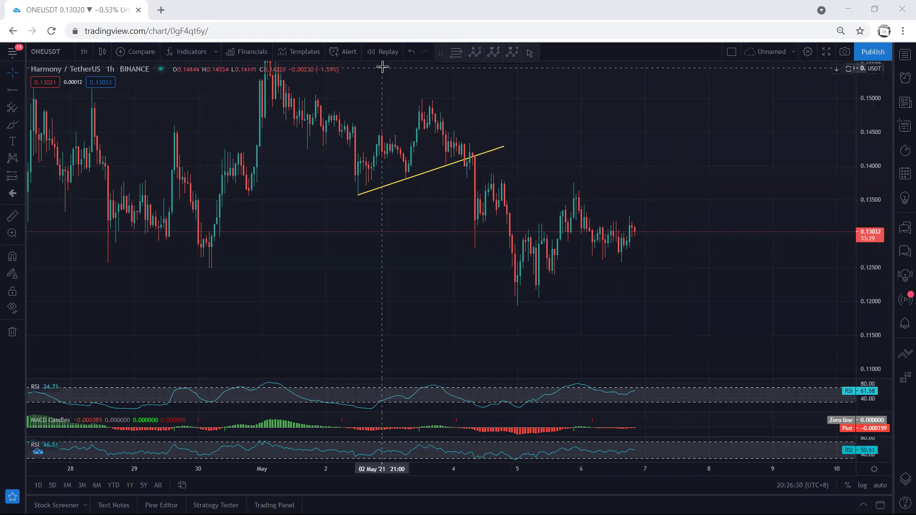
- Circle the latest sideways candles after 6 May on the 1-hour chart with the freehand pen and clear the marks
left_click_drag(592, 241, 598, 229)
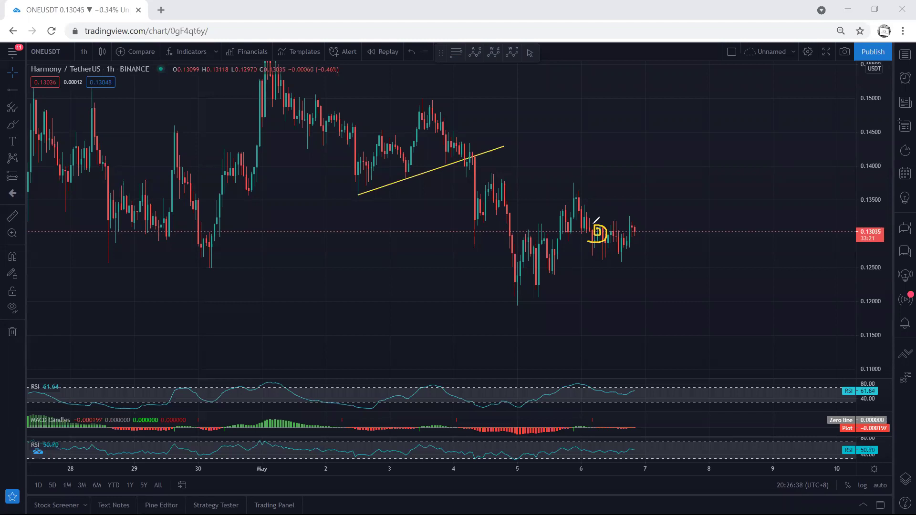
mouse_move(594, 224)
left_mouse_down()
mouse_move(638, 214)
mouse_move(644, 241)
mouse_move(610, 255)
left_mouse_up()
key("Delete")
- Switch the chart to the 1-day interval, sketch the pullback from the early-May high with the pen, and clear the marks
left_click(87, 53)
left_click(89, 289)
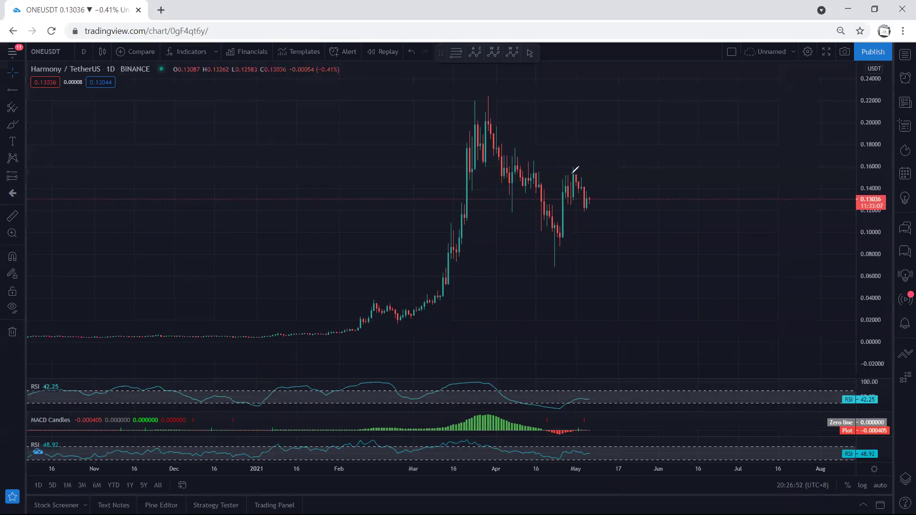
mouse_move(573, 172)
left_mouse_down()
mouse_move(593, 193)
mouse_move(589, 202)
left_mouse_up()
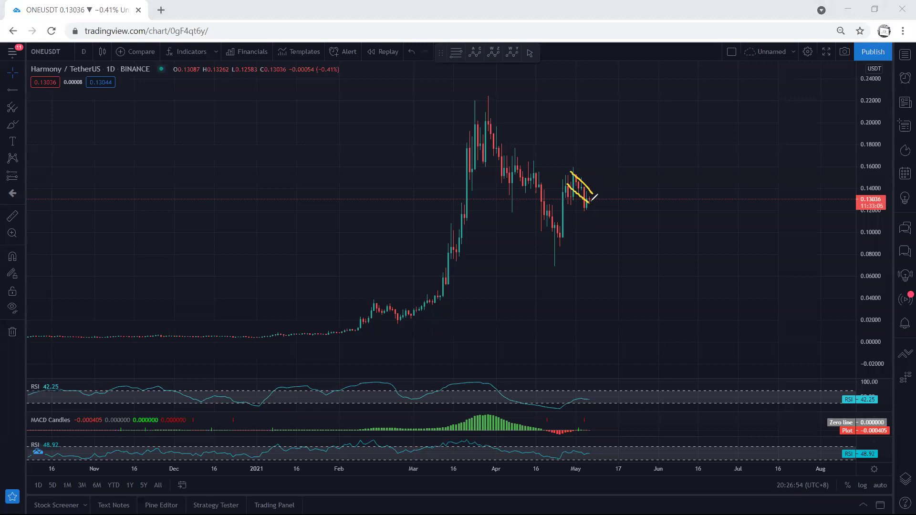
left_click_drag(572, 173, 595, 205)
mouse_move(550, 231)
left_mouse_down()
mouse_move(563, 231)
mouse_move(598, 152)
left_mouse_up()
key("ctrl+shift+7")
mouse_move(568, 179)
left_mouse_down()
mouse_move(597, 198)
mouse_move(575, 194)
left_mouse_up()
key("e")
- Switch the chart to the 4-hour interval, sketch the recent bounces with an upward arrow after them, and clear the sketch
left_click(83, 51)
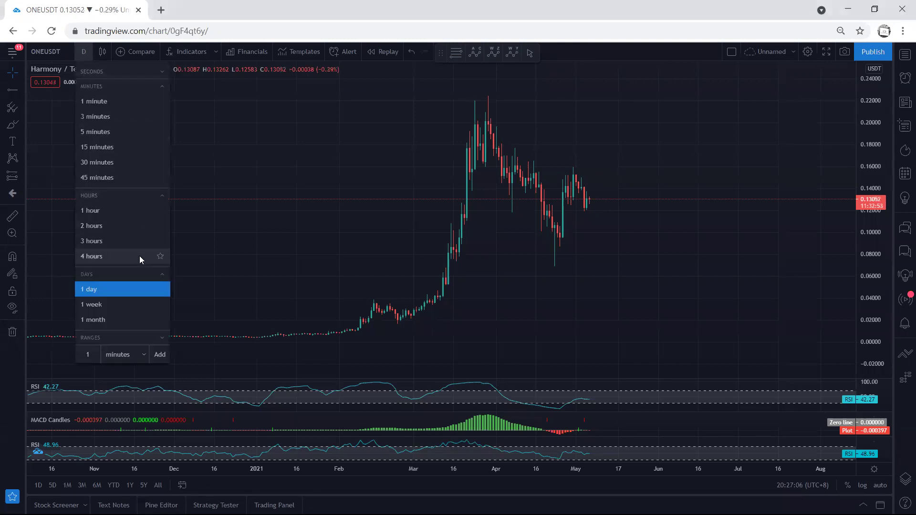
left_click(140, 256)
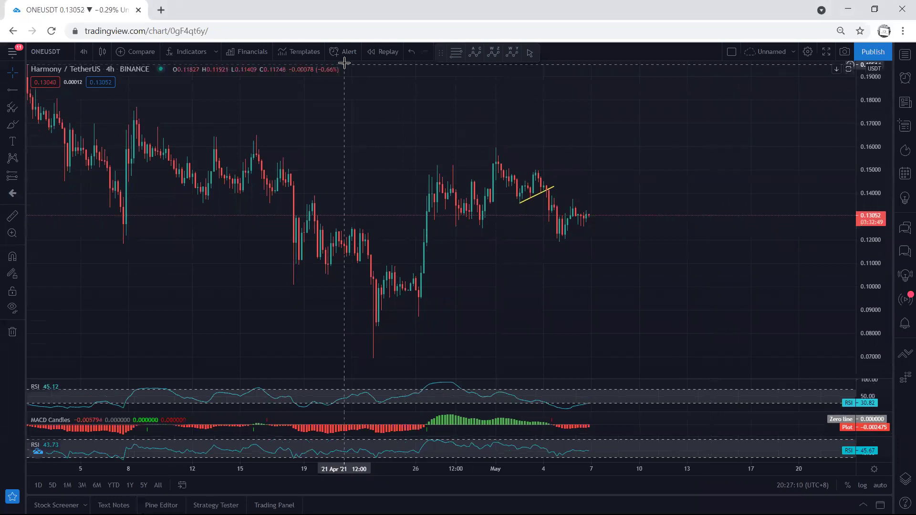
mouse_move(549, 226)
left_mouse_down()
mouse_move(566, 210)
mouse_move(540, 171)
left_mouse_up()
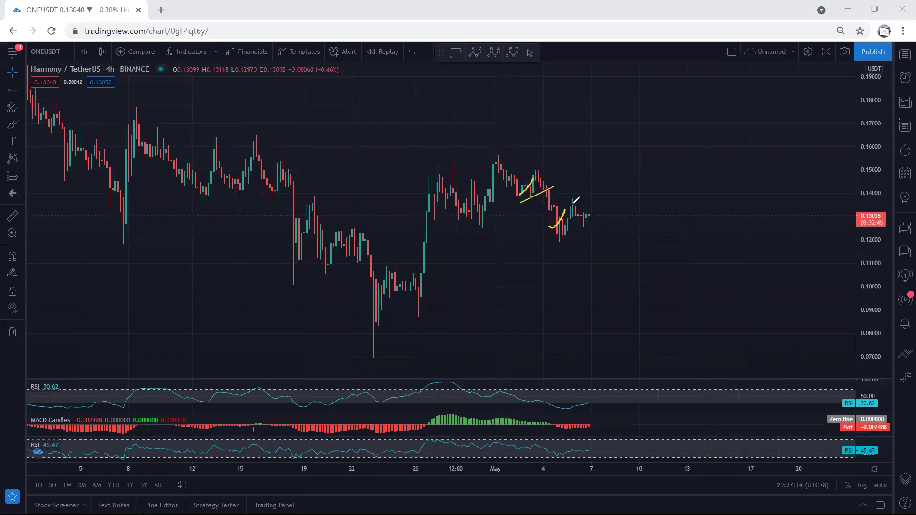
mouse_move(579, 218)
left_mouse_down()
mouse_move(589, 213)
mouse_move(577, 222)
mouse_move(582, 215)
mouse_move(594, 229)
mouse_move(604, 192)
left_mouse_up()
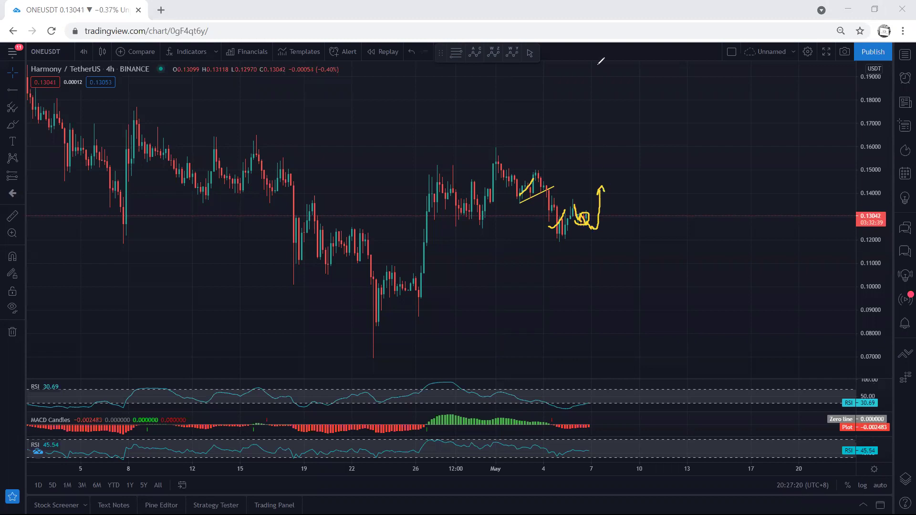
key("ctrl+shift+7")
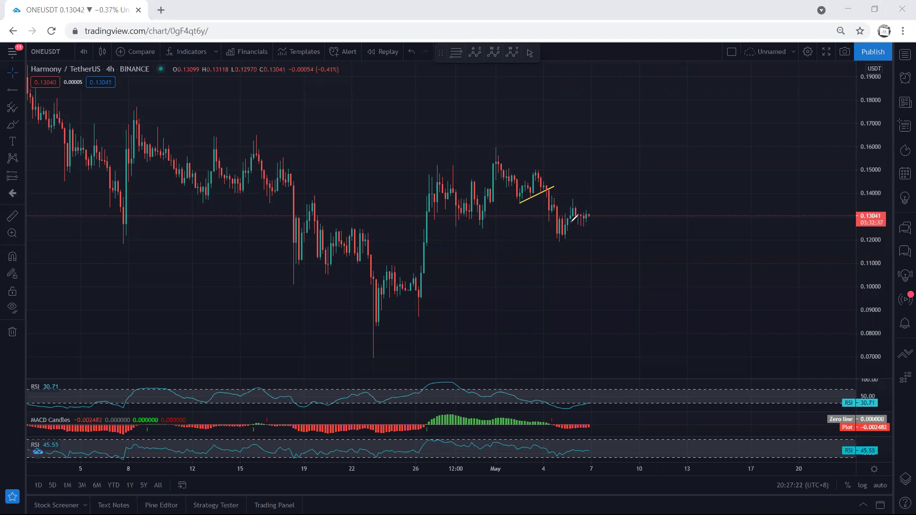
- Sketch a downward arrow from the latest 4-hour candles, circle the consolidation after the drop, and clear each sketch
mouse_move(563, 233)
left_mouse_down()
mouse_move(571, 204)
mouse_move(593, 211)
left_mouse_up()
key("ctrl+z")
key("ctrl+z")
key("ctrl+z")
left_click_drag(597, 226, 596, 232)
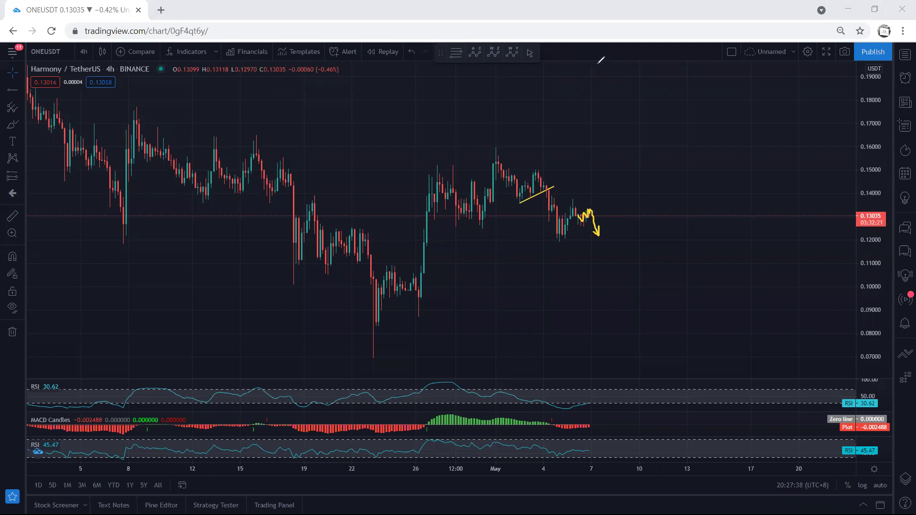
key("ctrl+z")
mouse_move(563, 201)
left_mouse_down()
mouse_move(586, 196)
mouse_move(595, 217)
mouse_move(576, 237)
mouse_move(565, 198)
left_mouse_up()
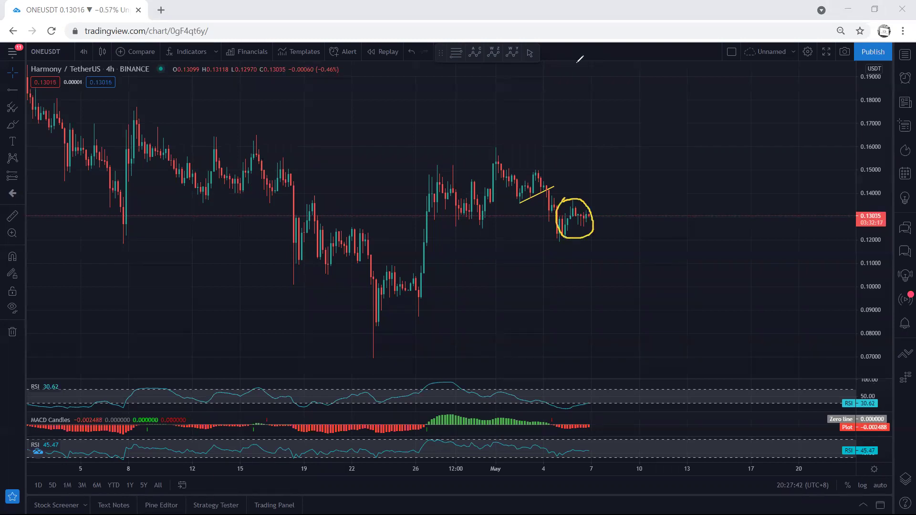
key("ctrl+z")
- Set the chart interval to 1 hour and stretch the price scale around the trend line and latest candles
left_click(83, 52)
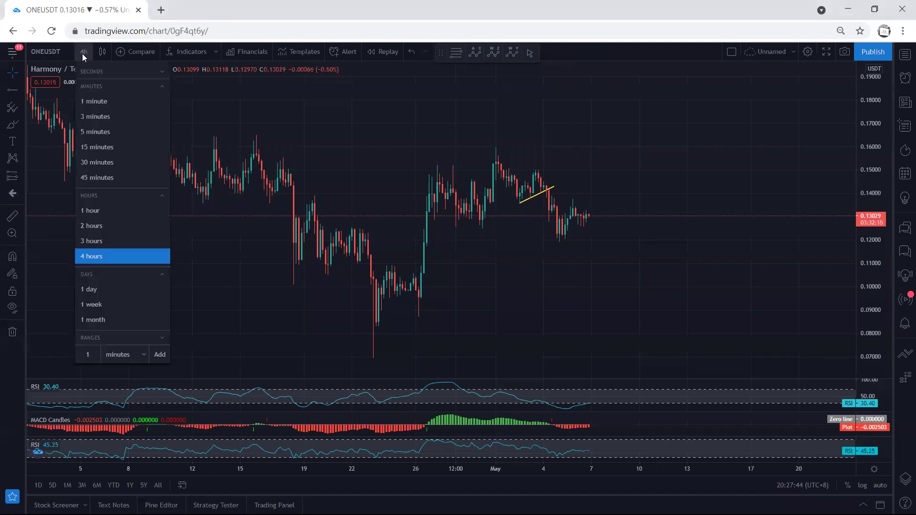
left_click(117, 210)
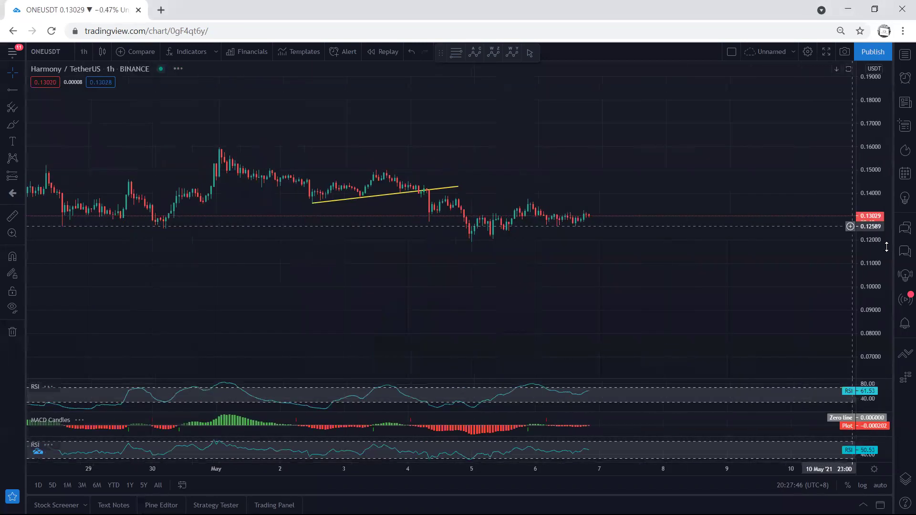
left_click_drag(875, 256, 872, 239)
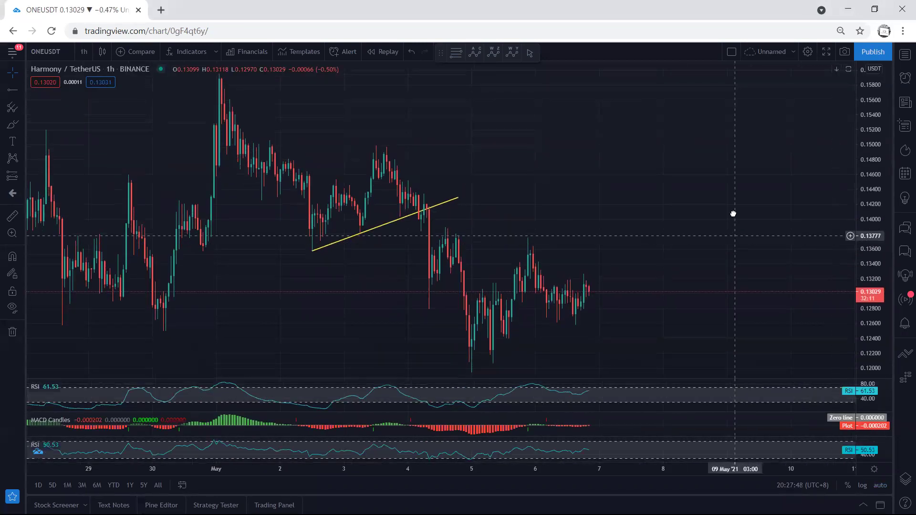
left_click_drag(727, 191, 706, 172)
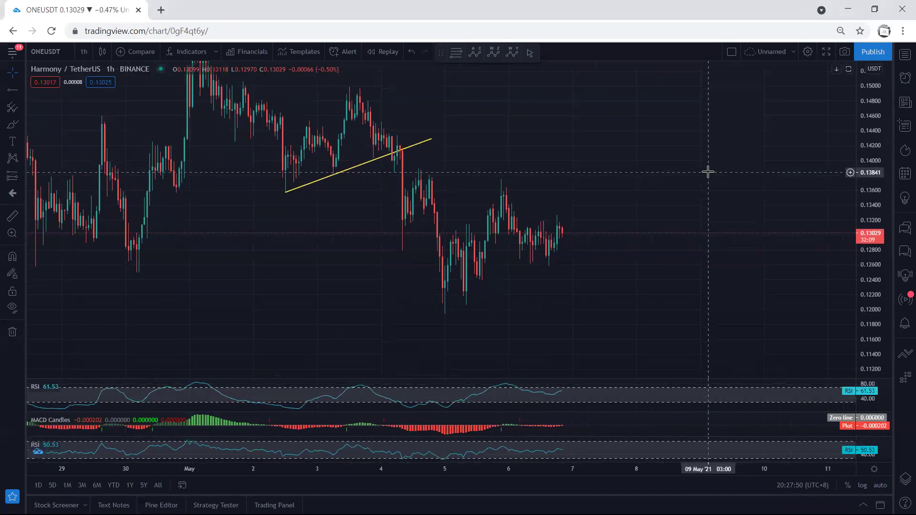
left_click_drag(871, 155, 871, 170)
- Sketch the recent hourly consolidation with a downward arrow, underline its lows and the previous low, and clear the marks
key("ctrl+shift+3")
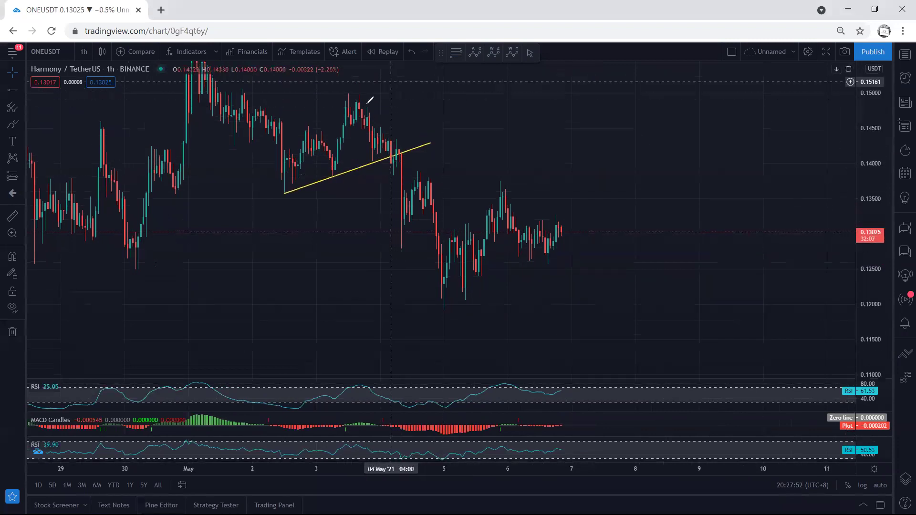
mouse_move(523, 235)
left_mouse_down()
mouse_move(532, 243)
mouse_move(580, 216)
mouse_move(543, 228)
mouse_move(556, 256)
left_mouse_up()
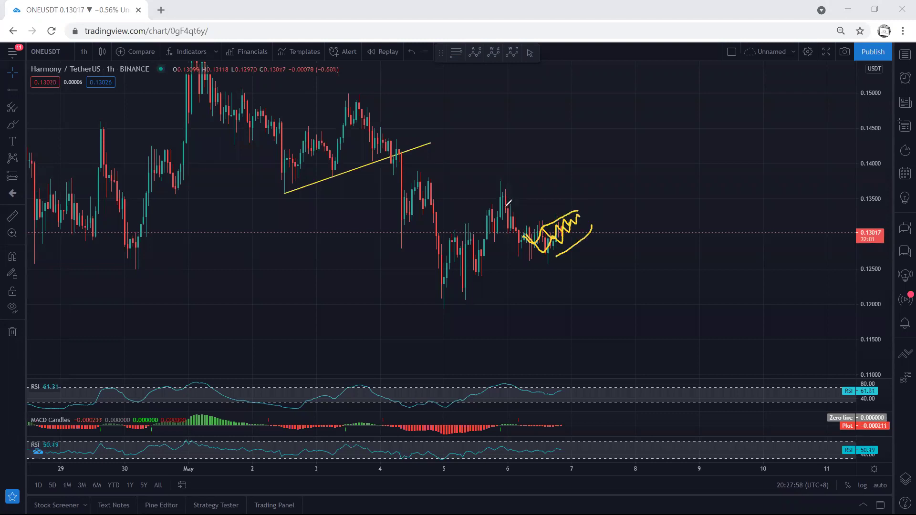
mouse_move(579, 216)
left_mouse_down()
mouse_move(607, 294)
mouse_move(608, 279)
left_mouse_up()
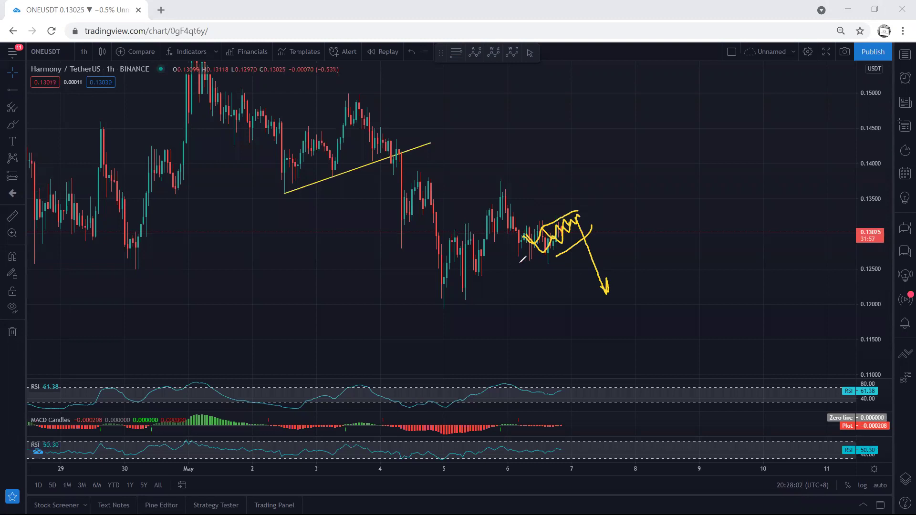
left_click_drag(511, 264, 551, 263)
left_click_drag(469, 275, 494, 275)
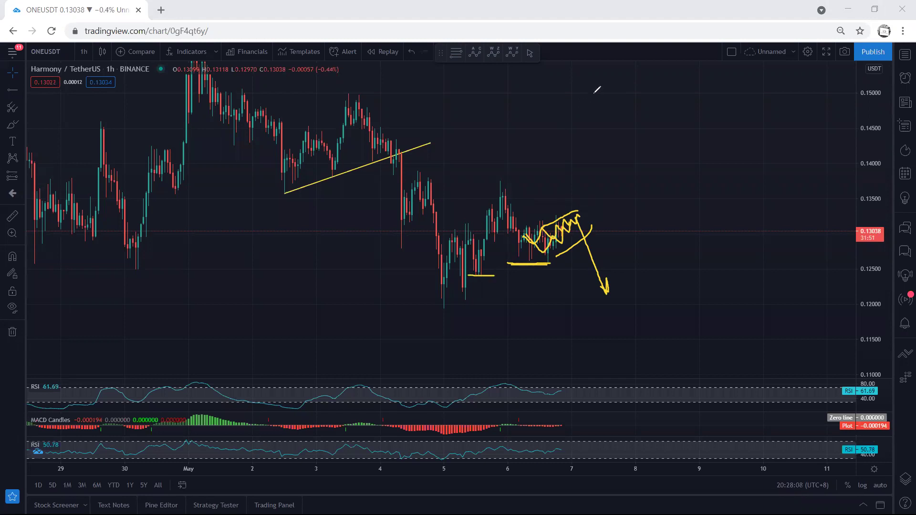
key("ctrl+shift+6")
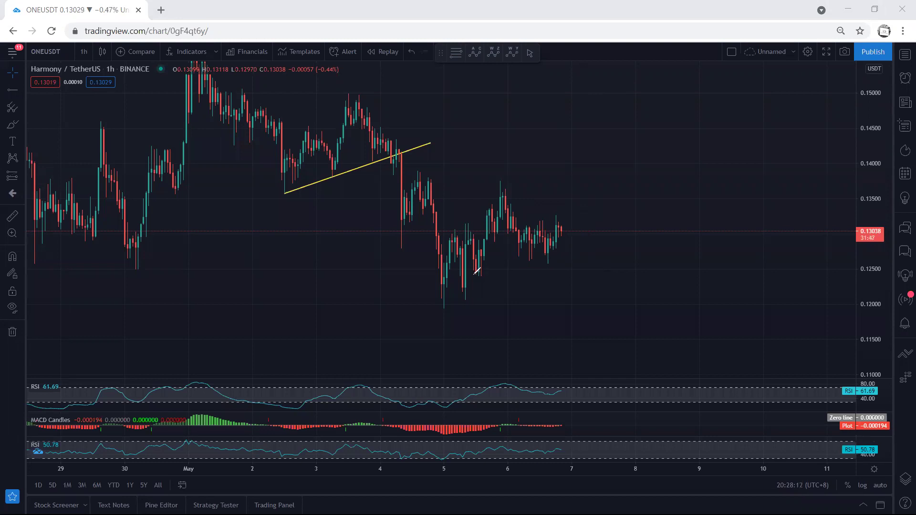
- Underline the two recent rising lows, sketch an upward zigzag from the latest hourly candles, and clear the marks
left_click_drag(471, 275, 485, 275)
left_click_drag(542, 231, 579, 202)
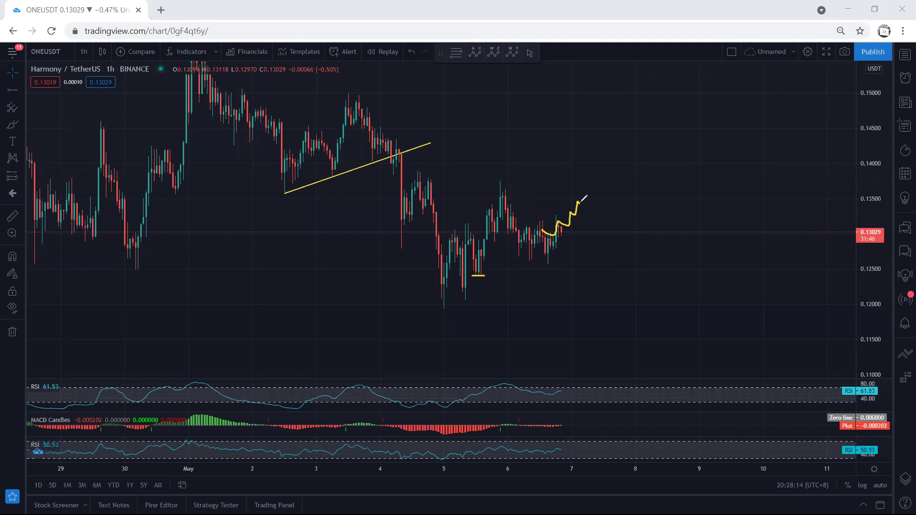
mouse_move(527, 262)
left_mouse_down()
mouse_move(557, 262)
mouse_move(545, 260)
left_mouse_up()
mouse_move(540, 230)
left_mouse_down()
mouse_move(556, 232)
mouse_move(571, 213)
left_mouse_up()
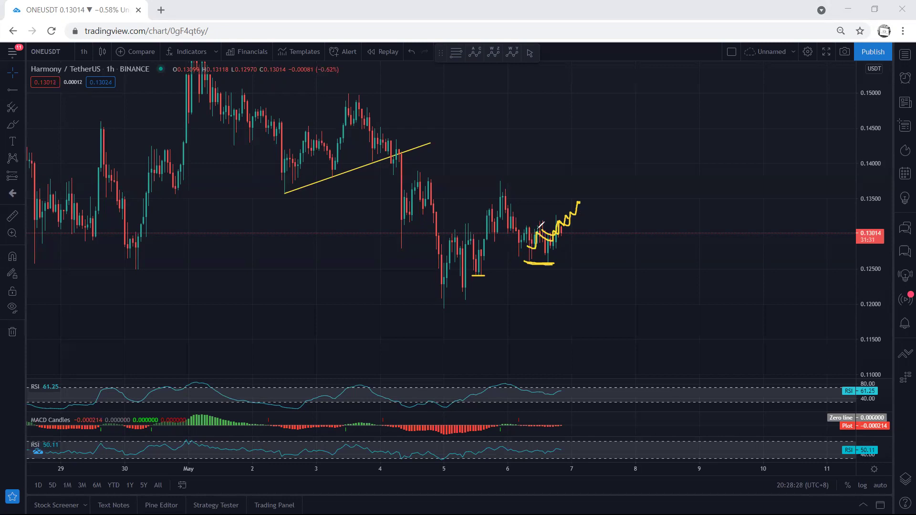
mouse_move(540, 228)
left_mouse_down()
mouse_move(497, 242)
mouse_move(538, 282)
mouse_move(563, 234)
left_mouse_up()
key("Delete")
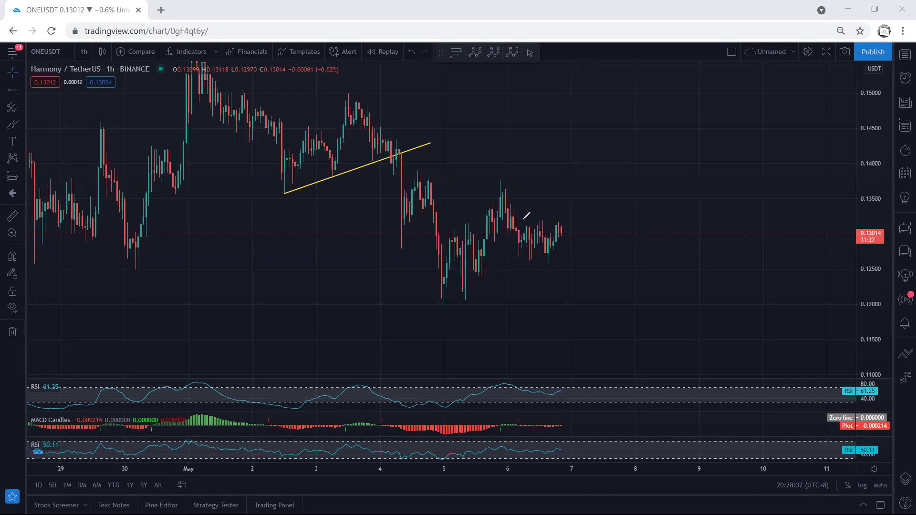
- Sketch a downward path from the latest hourly candles, mark the area beside the 6 May peak, and clear the marks
mouse_move(524, 238)
left_mouse_down()
mouse_move(554, 215)
mouse_move(553, 171)
mouse_move(618, 258)
mouse_move(621, 281)
left_mouse_up()
key("Delete")
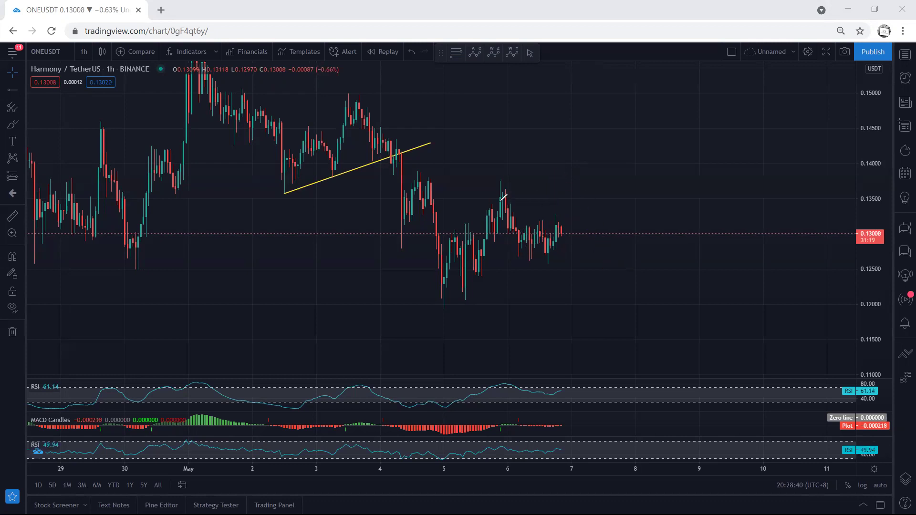
left_click_drag(514, 199, 516, 203)
key("ctrl+z")
- Switch the chart to the 15-minute interval and rescale it around the price action of 5 and 6 May
left_click(84, 52)
left_click(96, 141)
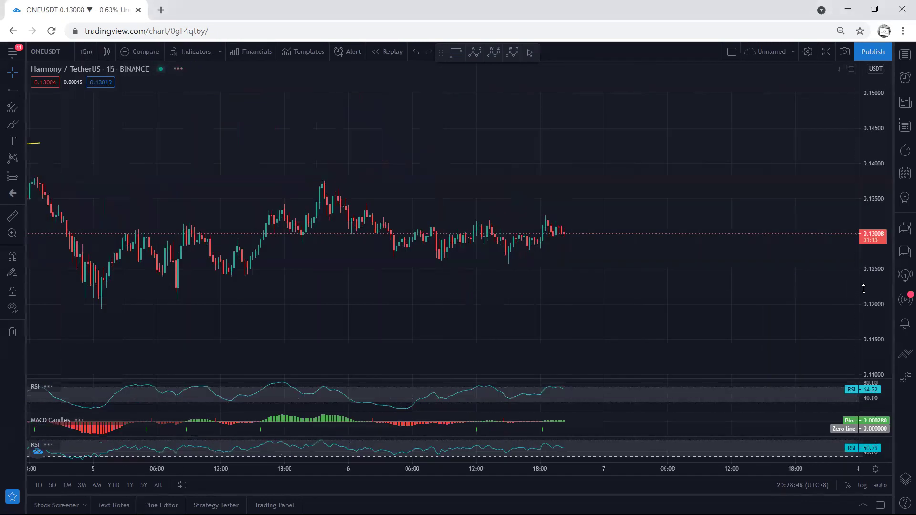
left_click_drag(863, 288, 864, 305)
left_click_drag(518, 306, 574, 336)
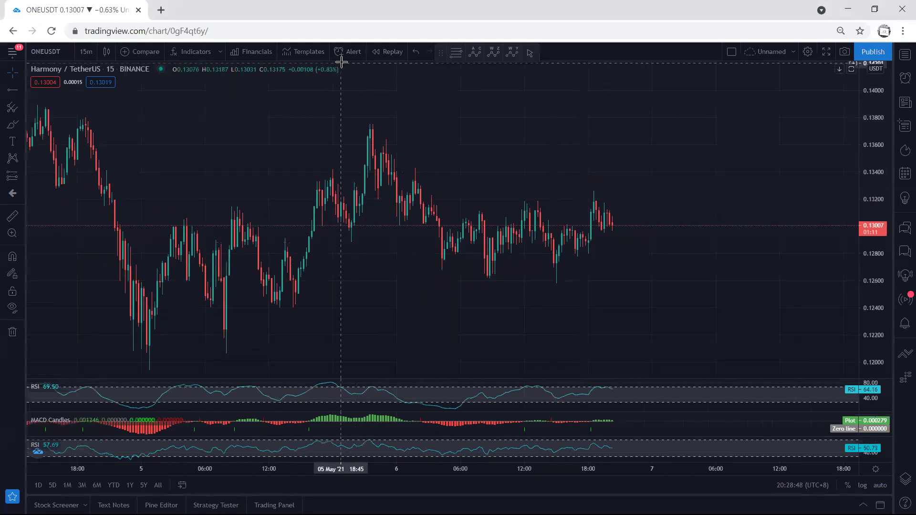
- Outline the 6 May sideways range on the 15-minute chart, sketch an upward zigzag out of it, and clear the marks
left_click_drag(377, 176, 397, 157)
left_click_drag(394, 205, 424, 171)
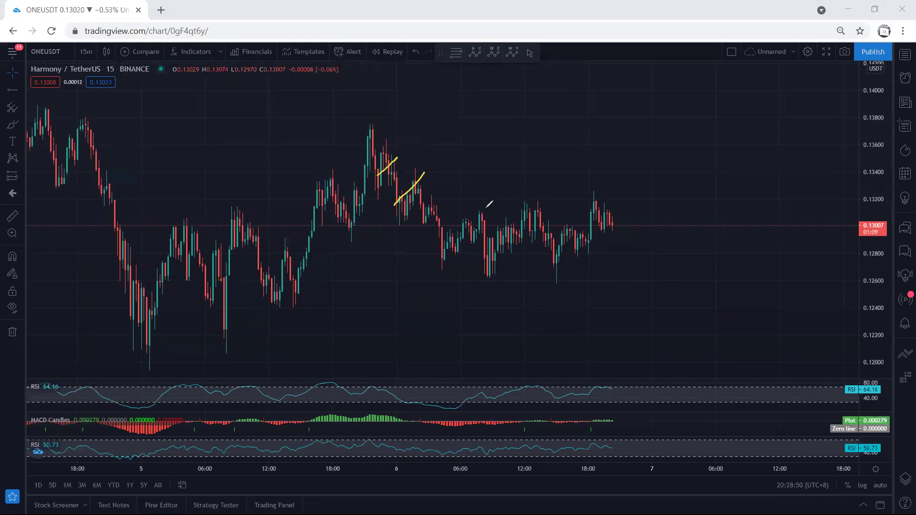
mouse_move(473, 214)
left_mouse_down()
mouse_move(599, 192)
mouse_move(623, 252)
left_mouse_up()
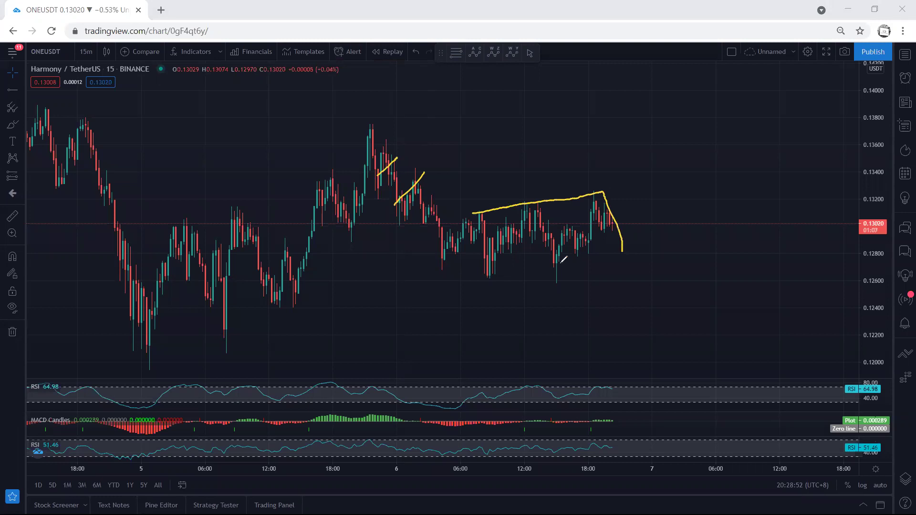
mouse_move(563, 259)
left_mouse_down()
mouse_move(458, 263)
mouse_move(461, 223)
left_mouse_up()
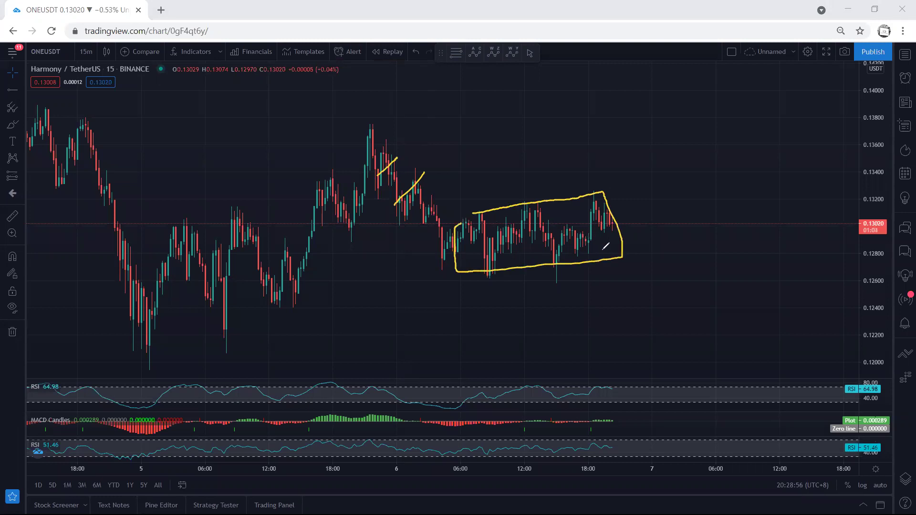
mouse_move(496, 218)
left_mouse_down()
mouse_move(558, 249)
mouse_move(671, 144)
left_mouse_up()
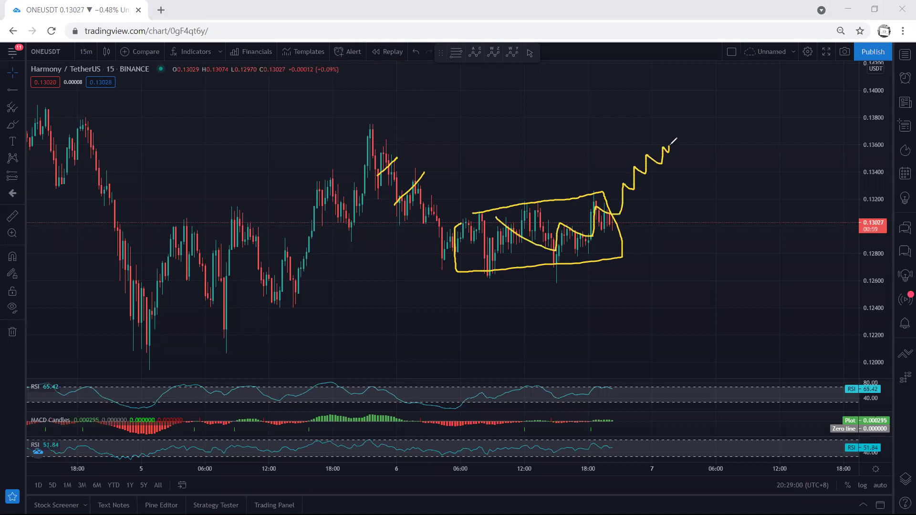
key("ctrl+shift+7")
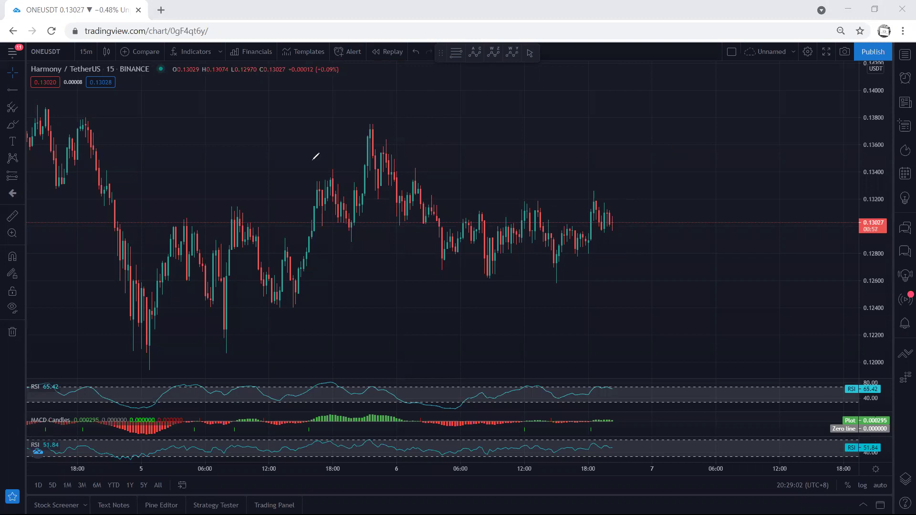
- Return the chart to the 1-hour interval and rescale it around the trend line and latest candles
left_click(84, 52)
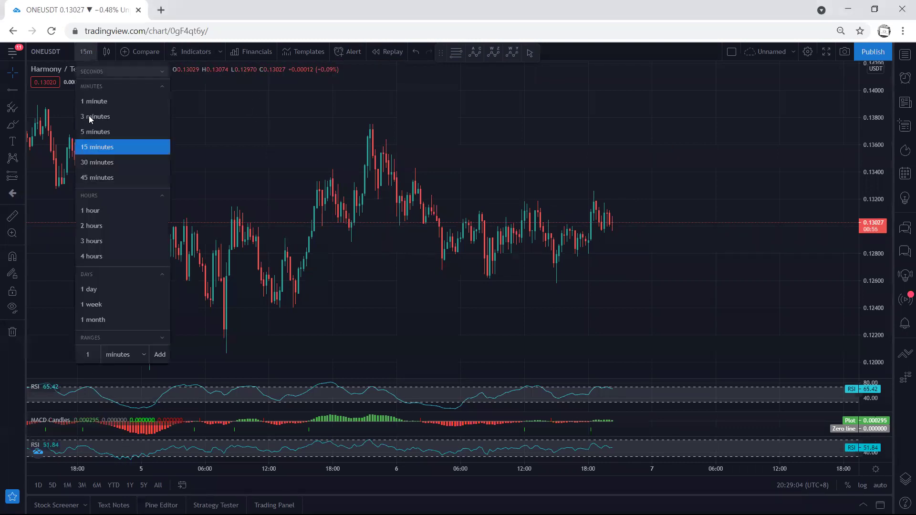
left_click(91, 211)
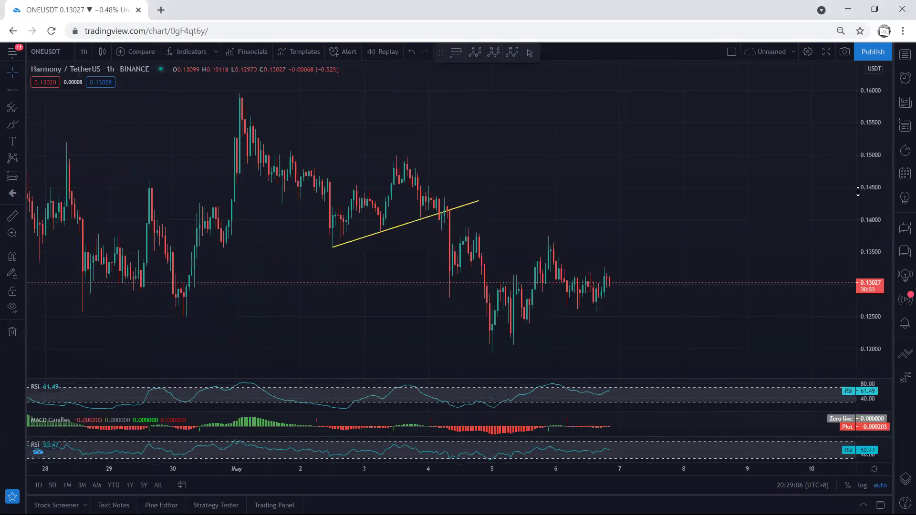
left_click_drag(758, 191, 725, 190)
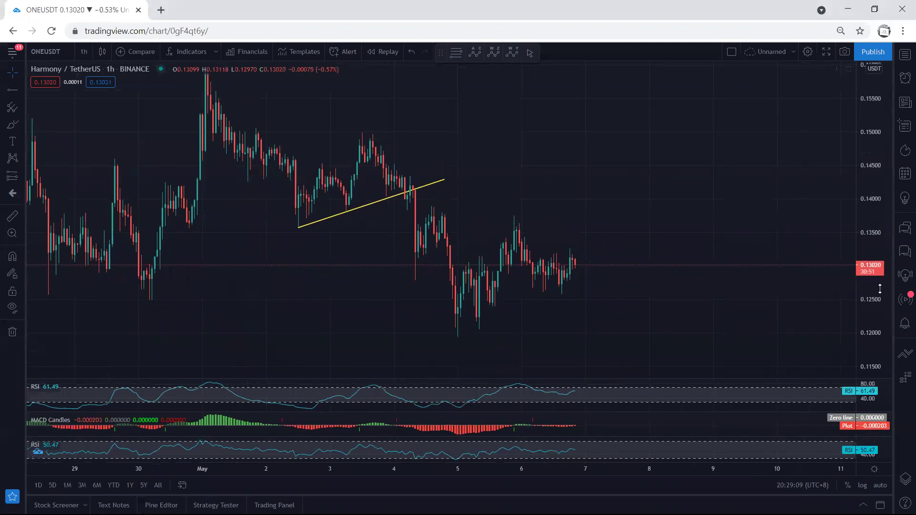
left_click_drag(871, 280, 870, 266)
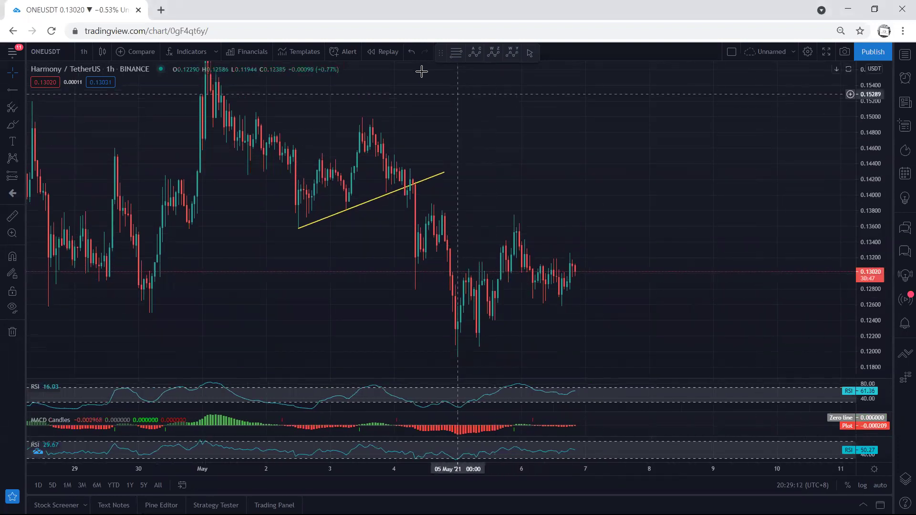
- Sketch an upward zigzag and a boxed 6 May range with an upward breakout on the hourly chart, mark the preceding peak, and clear the marks
left_click_drag(564, 285, 602, 246)
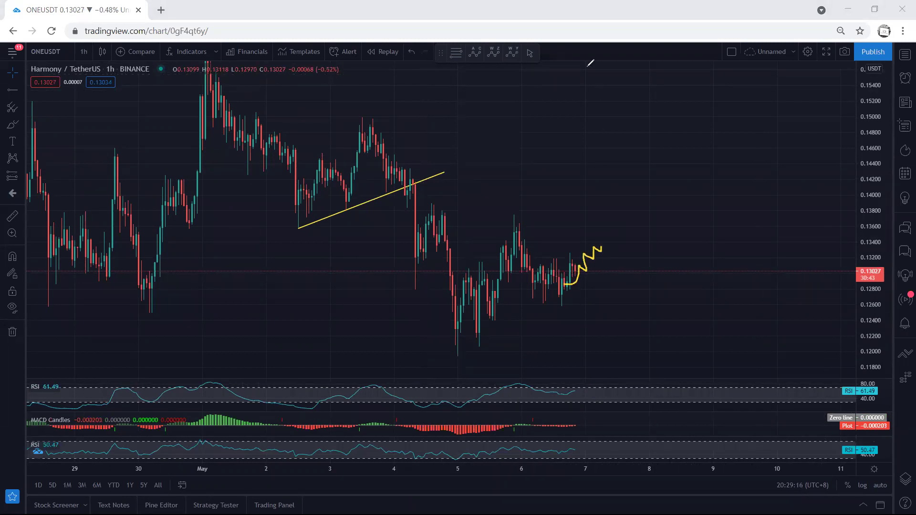
key("ctrl+z")
mouse_move(545, 260)
left_mouse_down()
mouse_move(578, 258)
mouse_move(579, 284)
mouse_move(542, 297)
mouse_move(539, 259)
mouse_move(589, 235)
left_mouse_up()
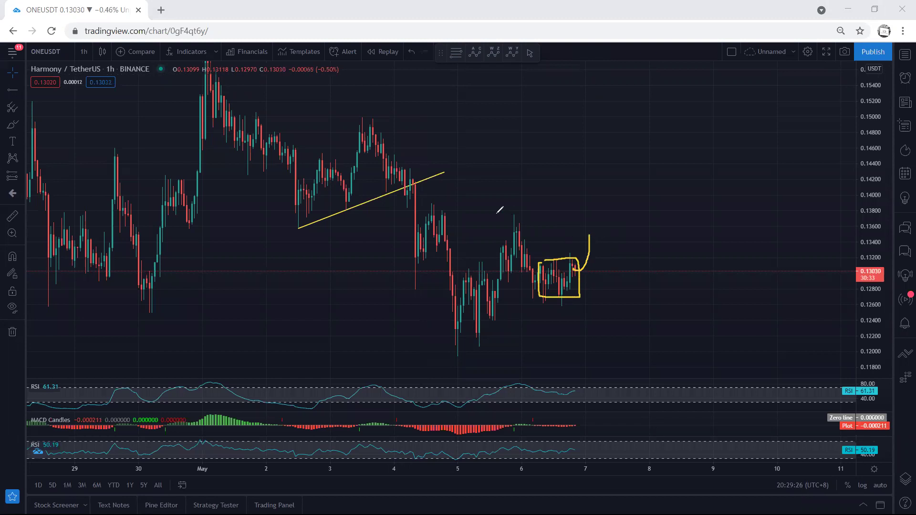
left_click_drag(495, 215, 535, 215)
left_click(333, 61)
- Sketch a falling channel from the 2–3 May swings and a decline-then-rebound path from the peak near 6 May, and clear the marks
left_click_drag(534, 187, 542, 175)
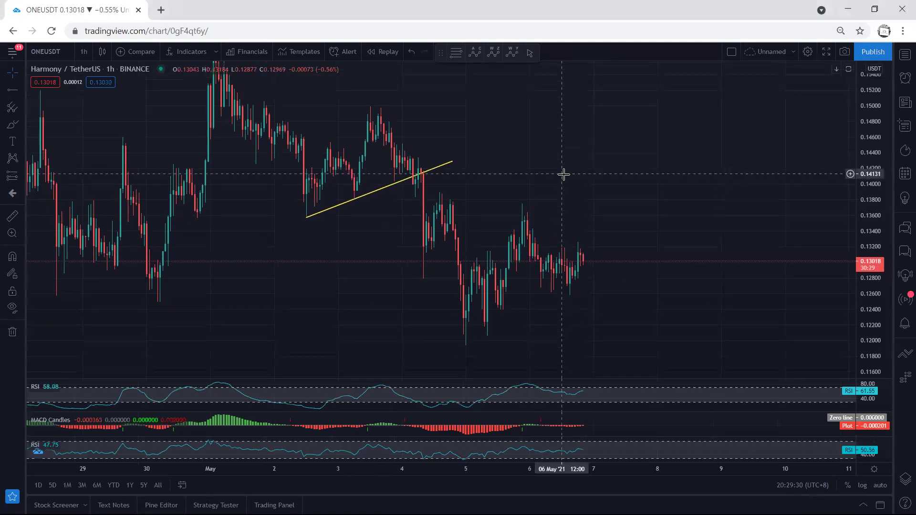
left_click_drag(877, 131, 866, 170)
left_click_drag(505, 141, 497, 139)
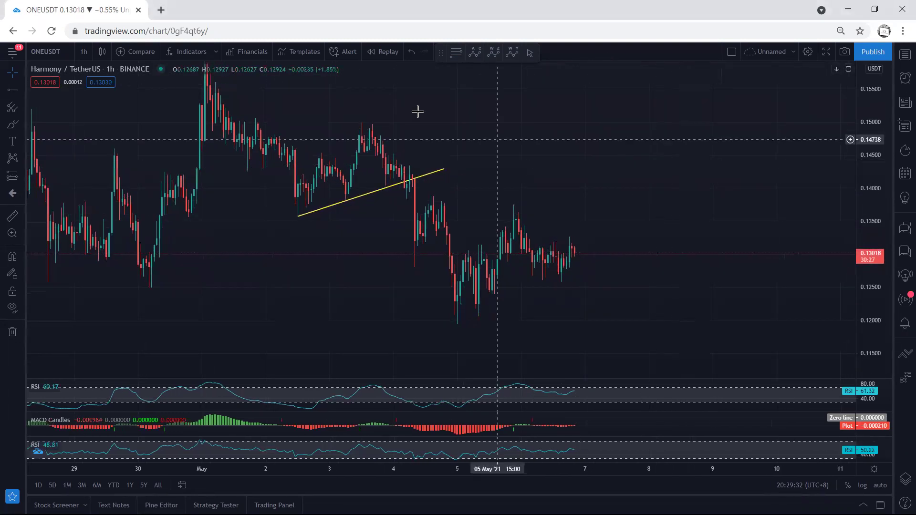
mouse_move(509, 222)
left_mouse_down()
mouse_move(535, 258)
mouse_move(581, 255)
mouse_move(618, 288)
mouse_move(633, 234)
left_mouse_up()
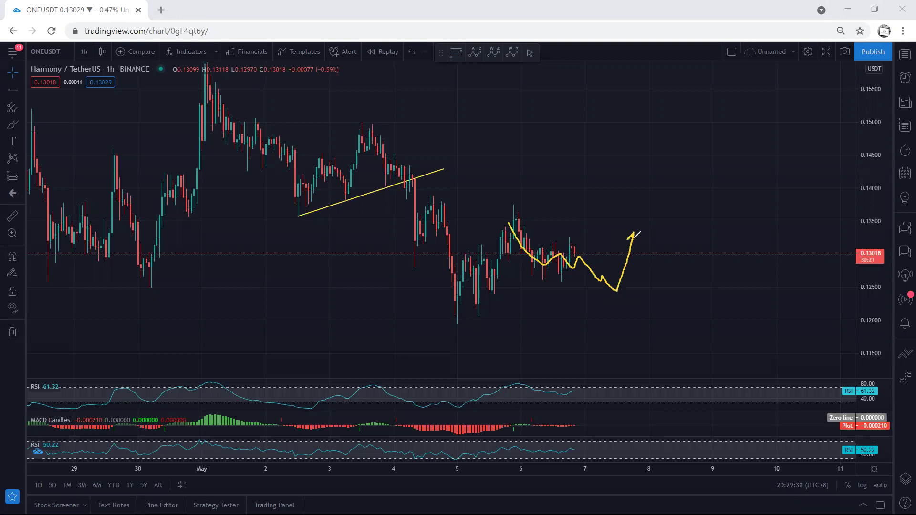
left_click_drag(372, 127, 514, 206)
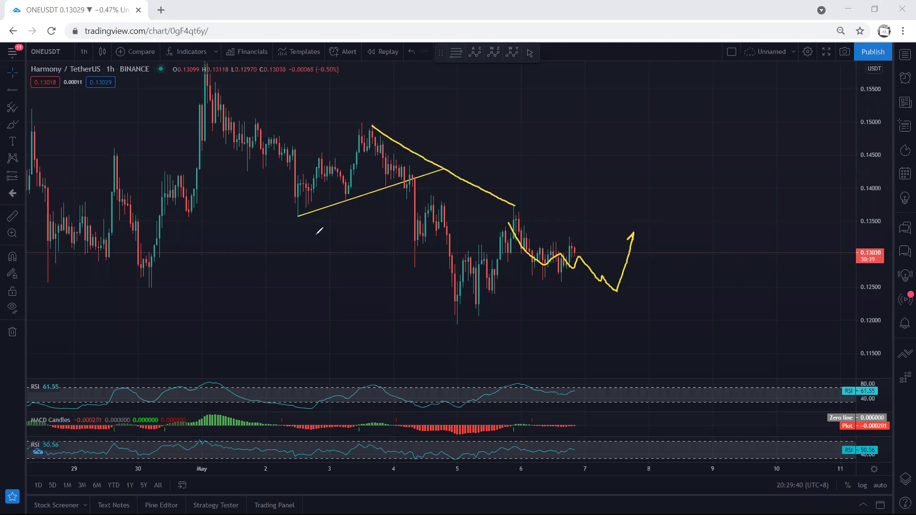
left_click_drag(298, 212, 434, 309)
left_click_drag(511, 222, 612, 297)
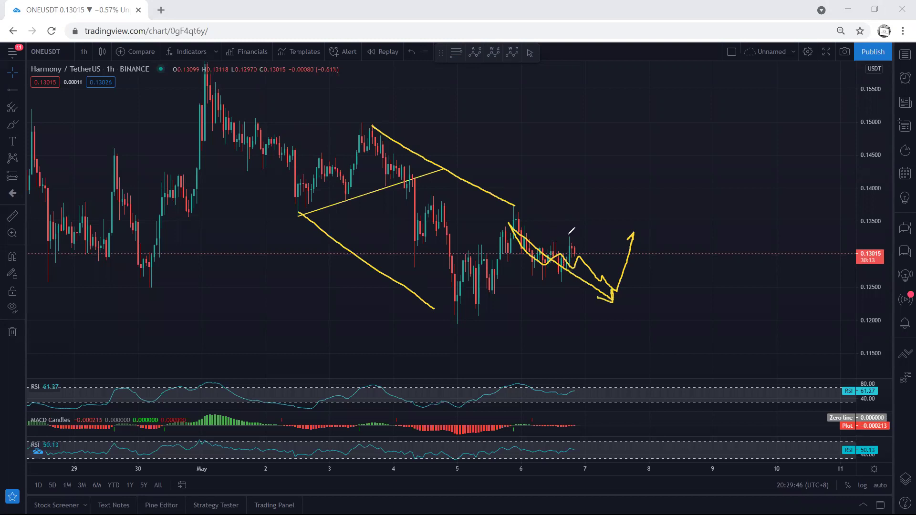
key("Escape")
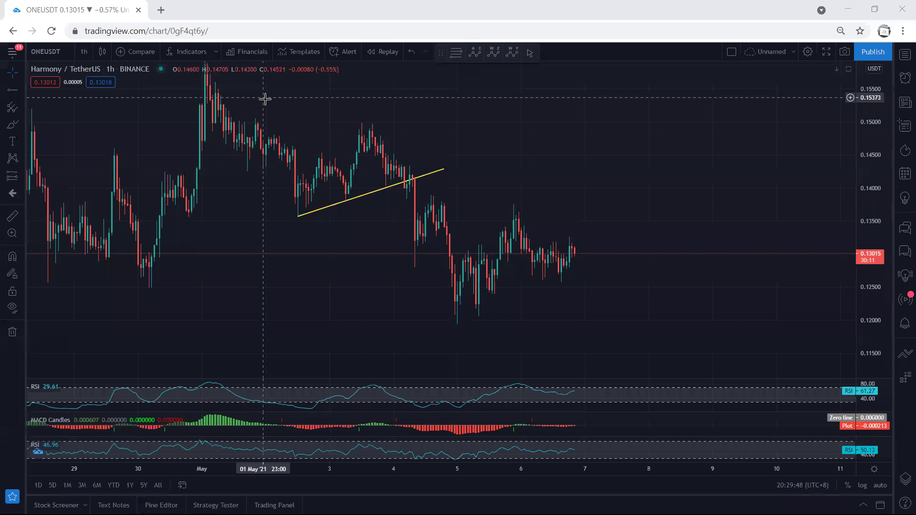
- Shift the hourly chart and compress its price scale to bring the full 1 May peak into view
left_click_drag(270, 104, 320, 134)
left_click_drag(867, 120, 864, 171)
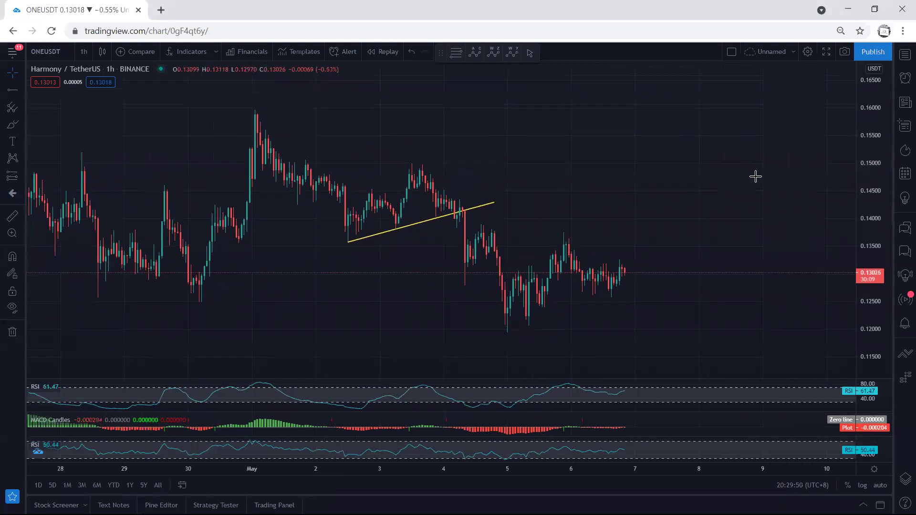